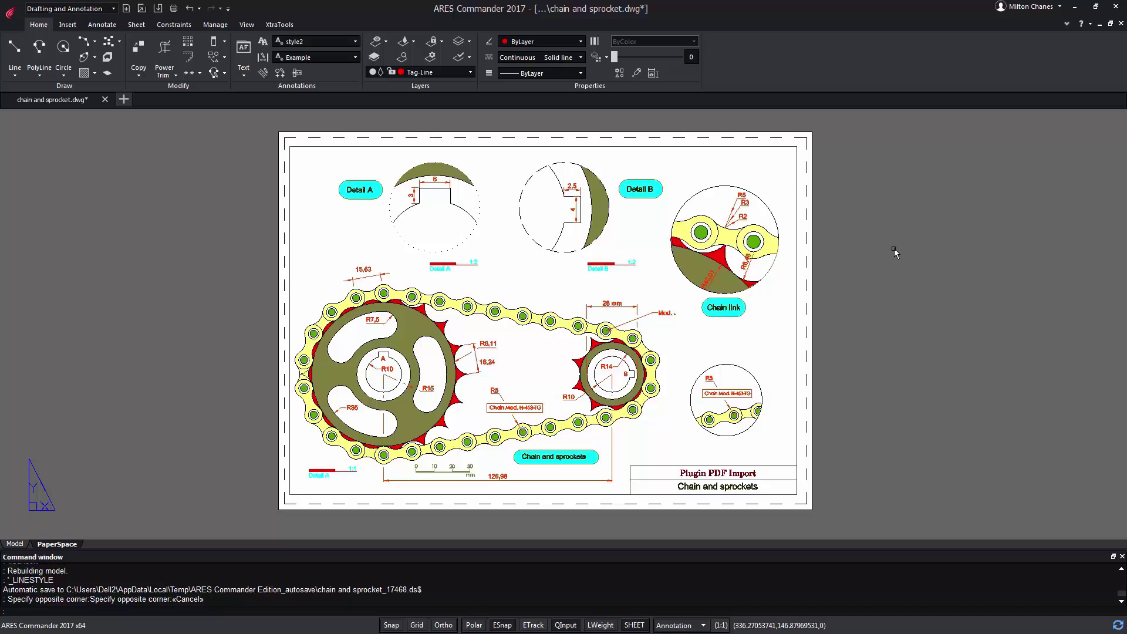
# Step: Browse from the Load LineStyles dialog to the line style file folder and open MM.LIN in Notepad
pyautogui.click(489, 57)
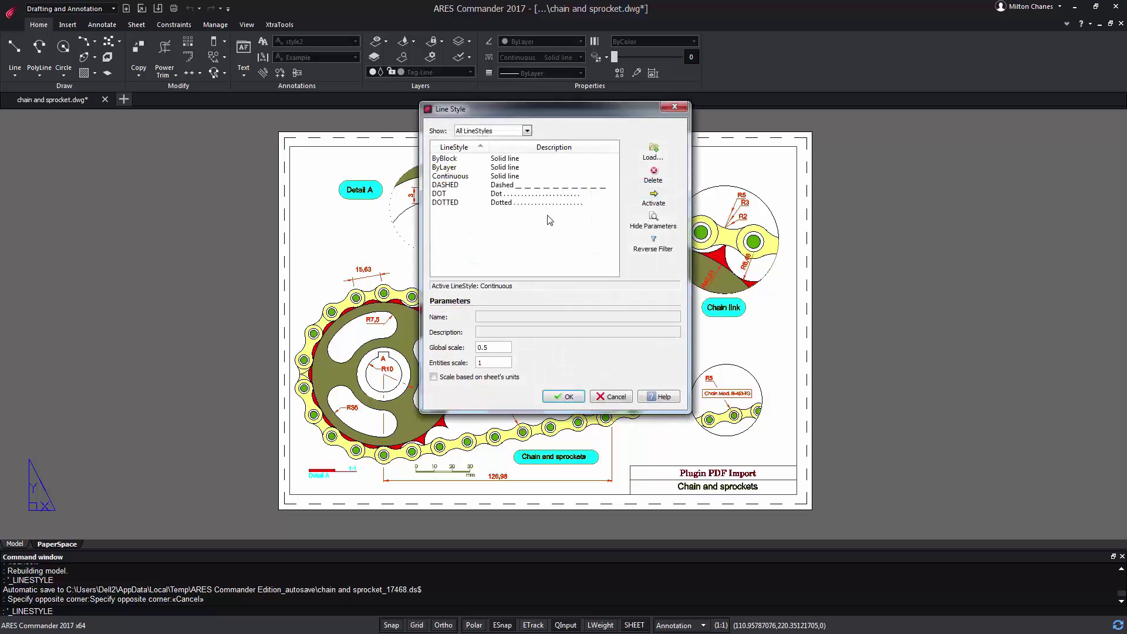
pyautogui.click(656, 153)
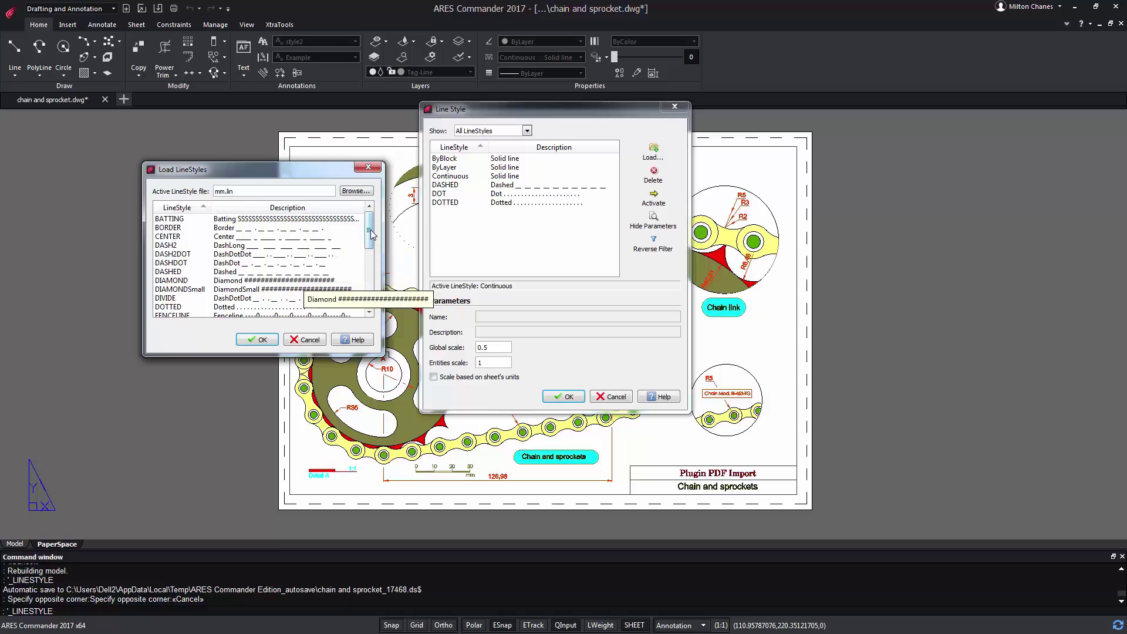
pyautogui.moveTo(369, 229)
pyautogui.mouseDown()
pyautogui.moveTo(369, 303)
pyautogui.moveTo(378, 211)
pyautogui.mouseUp()
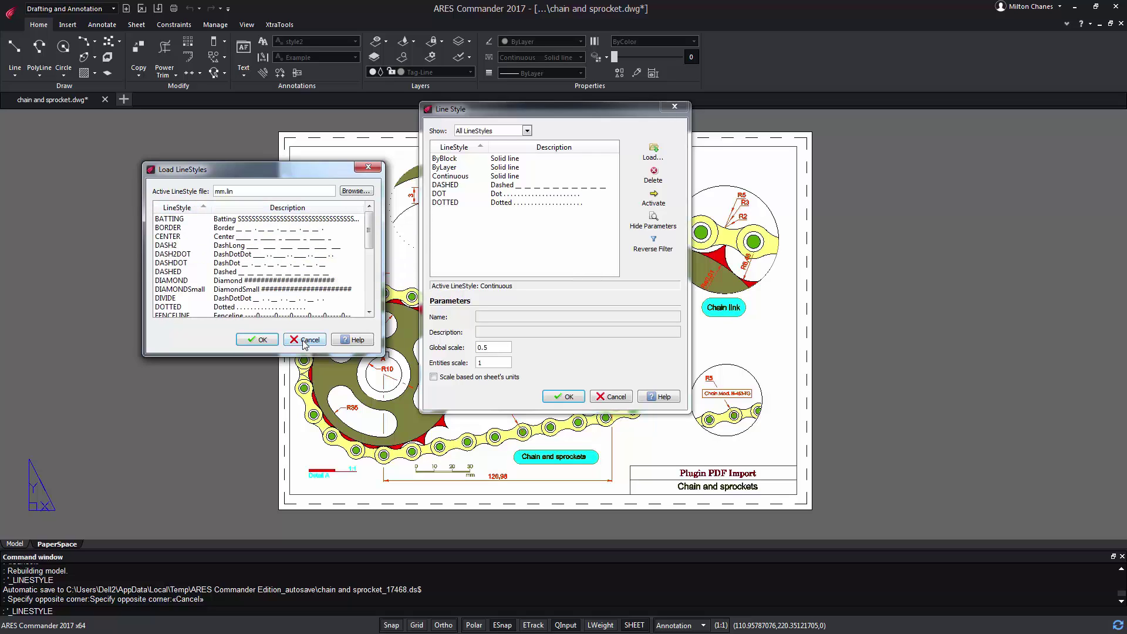
pyautogui.click(357, 192)
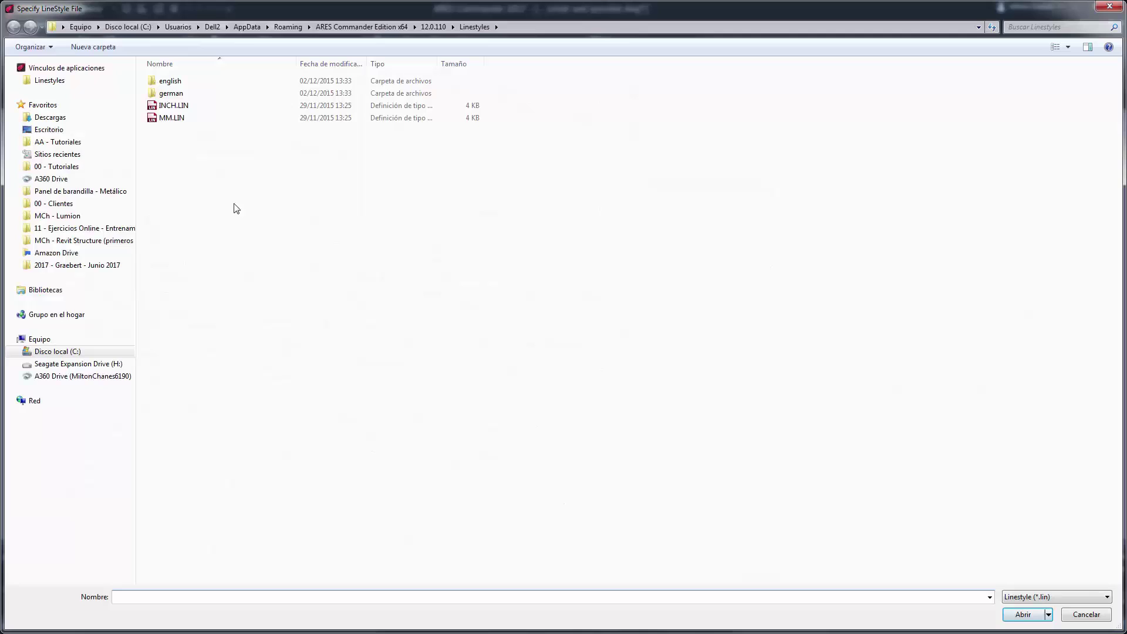
pyautogui.click(171, 118)
pyautogui.rightClick(184, 118)
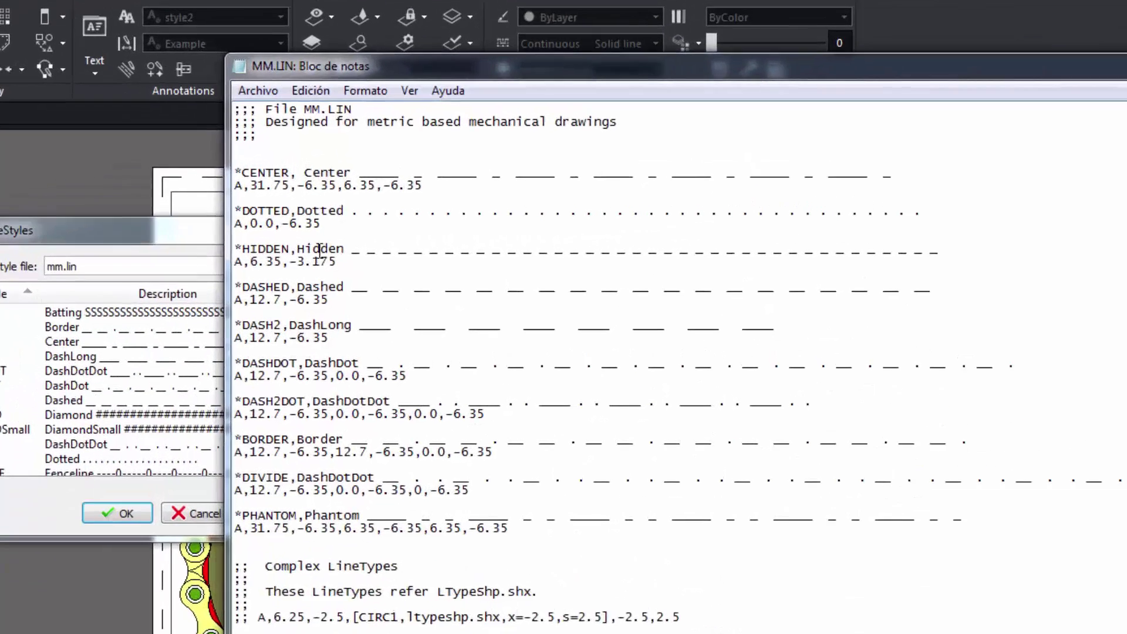
pyautogui.click(185, 239)
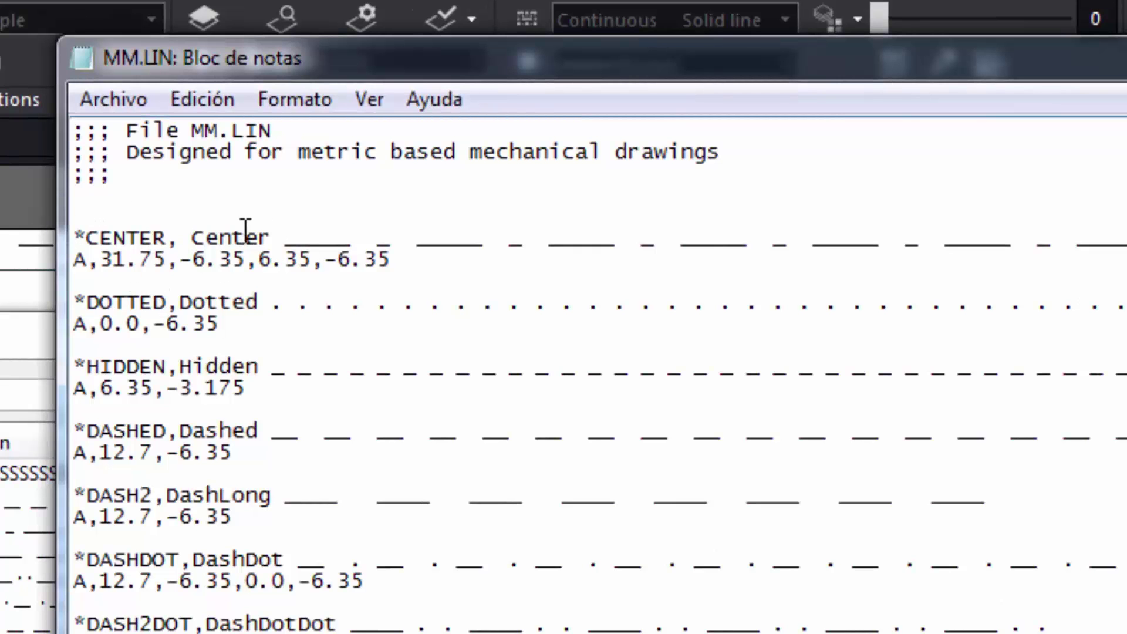
pyautogui.moveTo(503, 66); pyautogui.dragTo(90, 537)
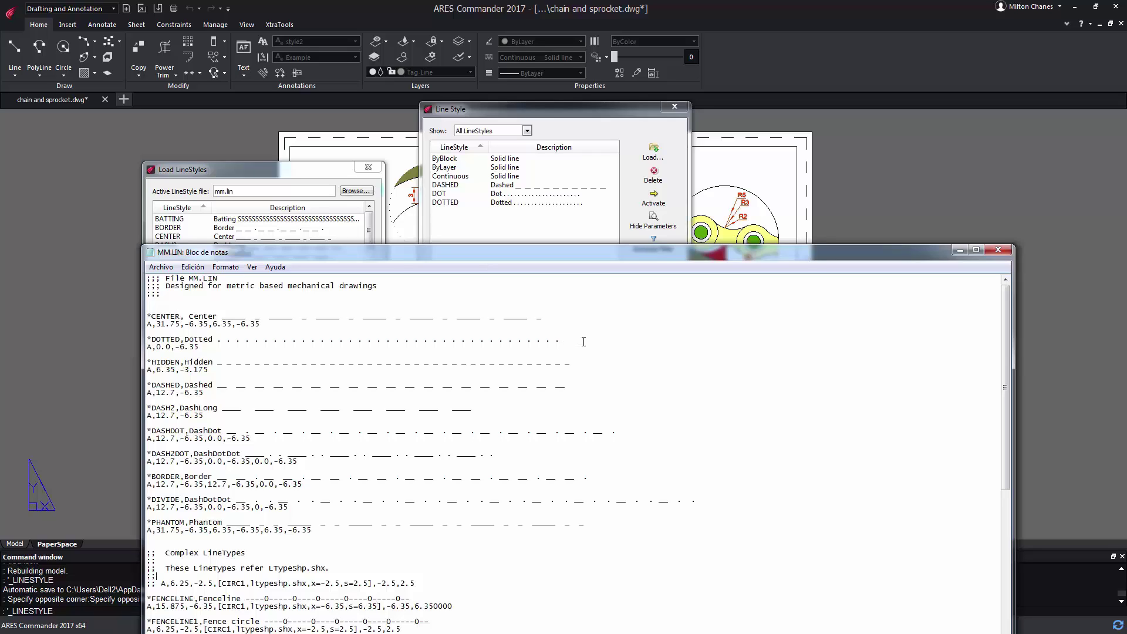
# Step: Below the DOTTED definition, add the header line "*DOTPLUS,Dotplus" followed by a preview of repeated dot pairs
pyautogui.click(226, 344)
pyautogui.press('Return')
pyautogui.press('Return')
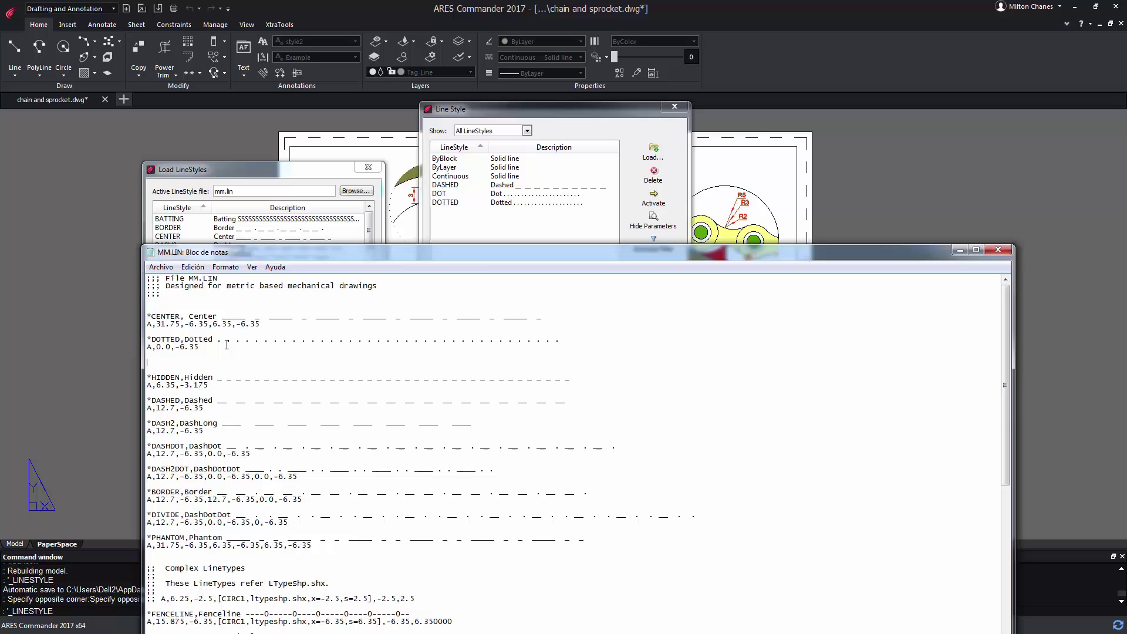
pyautogui.write('*')
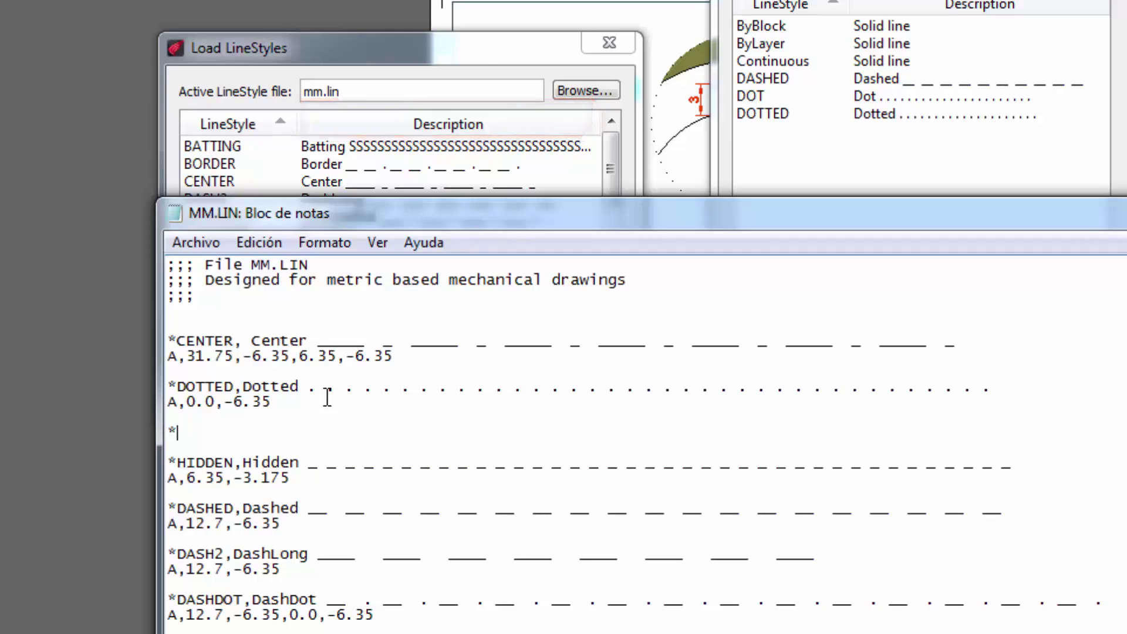
pyautogui.write('DOTPLUS,Dotplu')
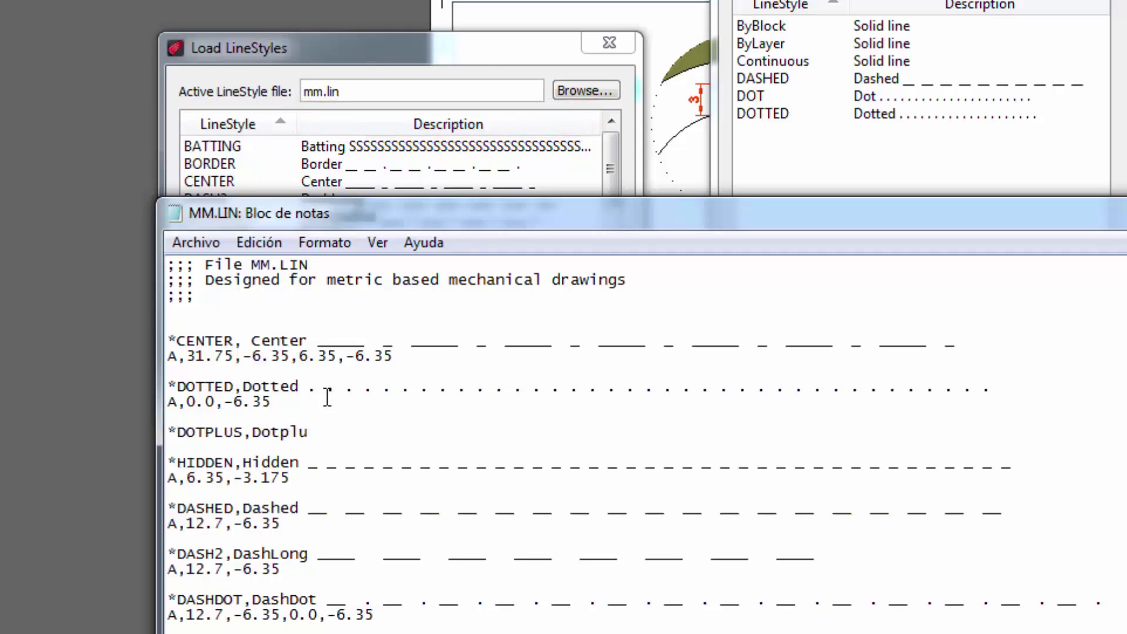
pyautogui.write('s .. .. .. .. .. .. .. .. .. .. .. .. .. .. .. .. .. .. .. .. .. ..')
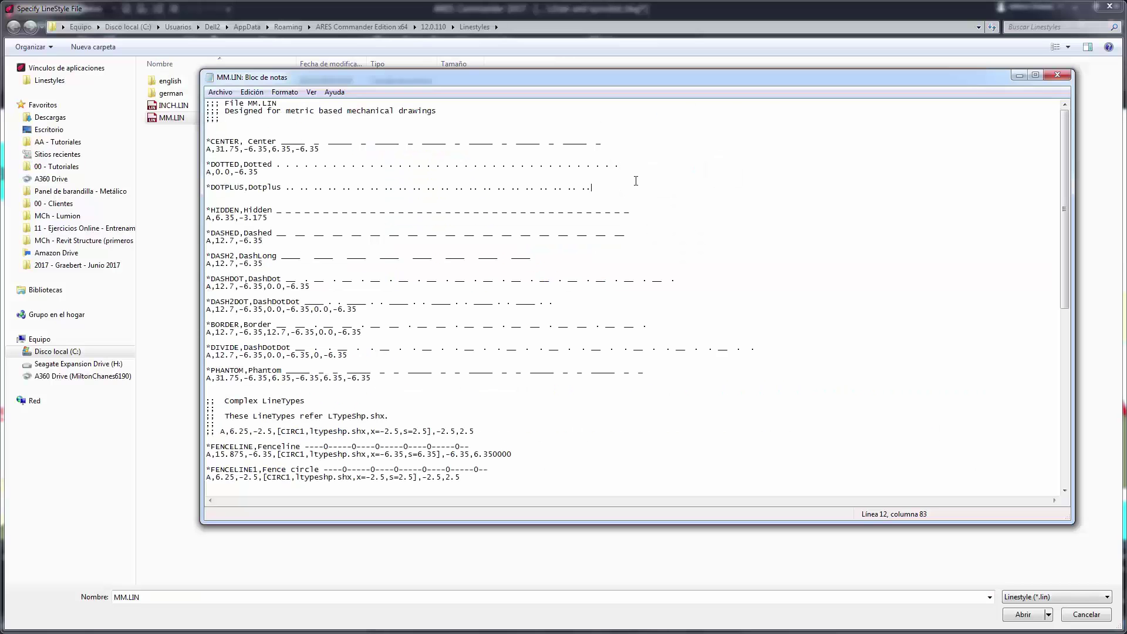
# Step: Add the pattern line "A,0.0,-1.0,0.0,-10.0" beneath the DOTPLUS header
pyautogui.press('Return')
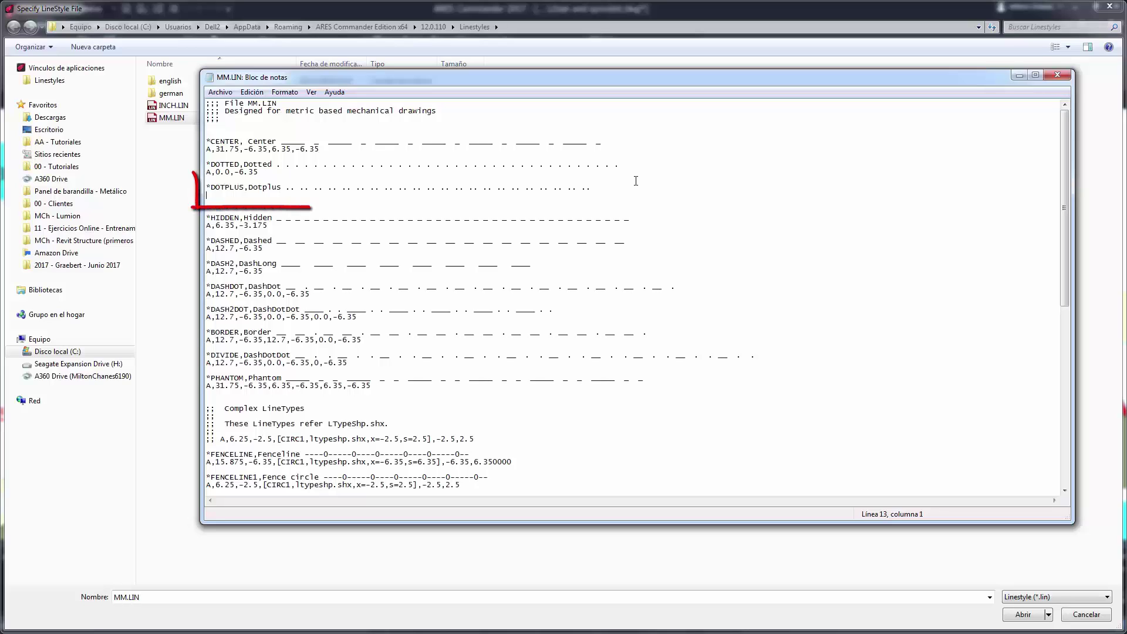
pyautogui.write('A')
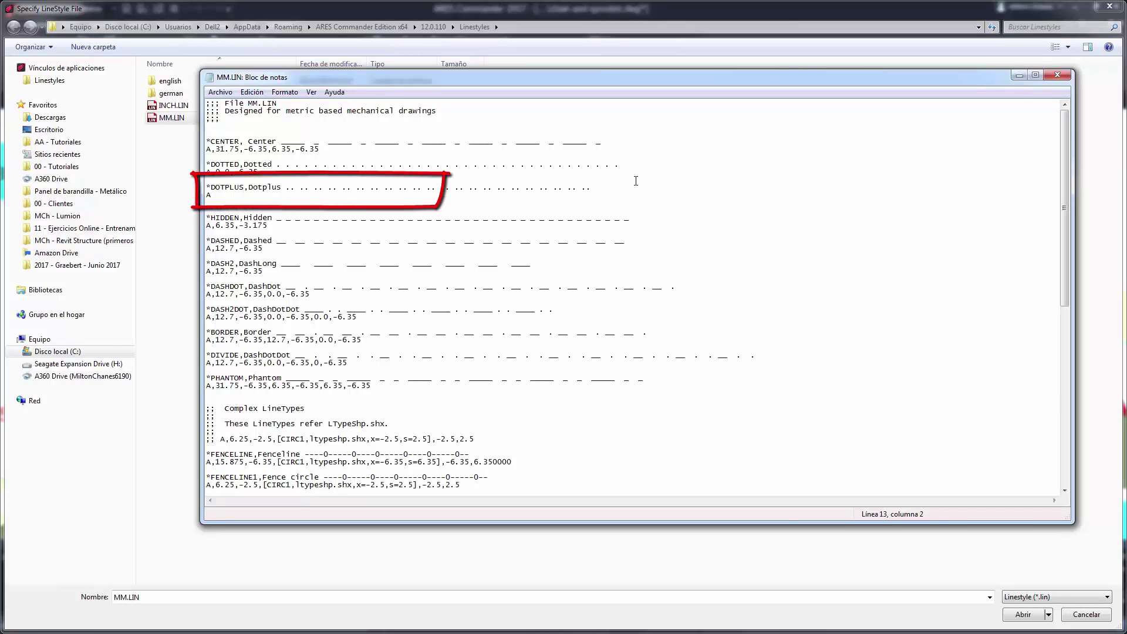
pyautogui.write(',')
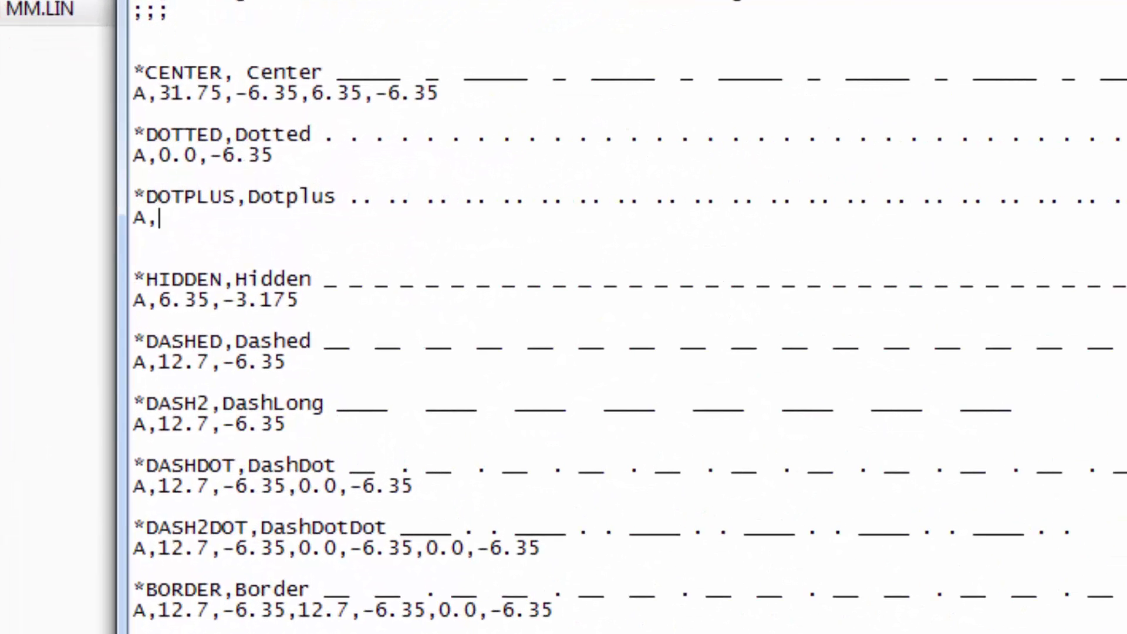
pyautogui.write('0.0,-1')
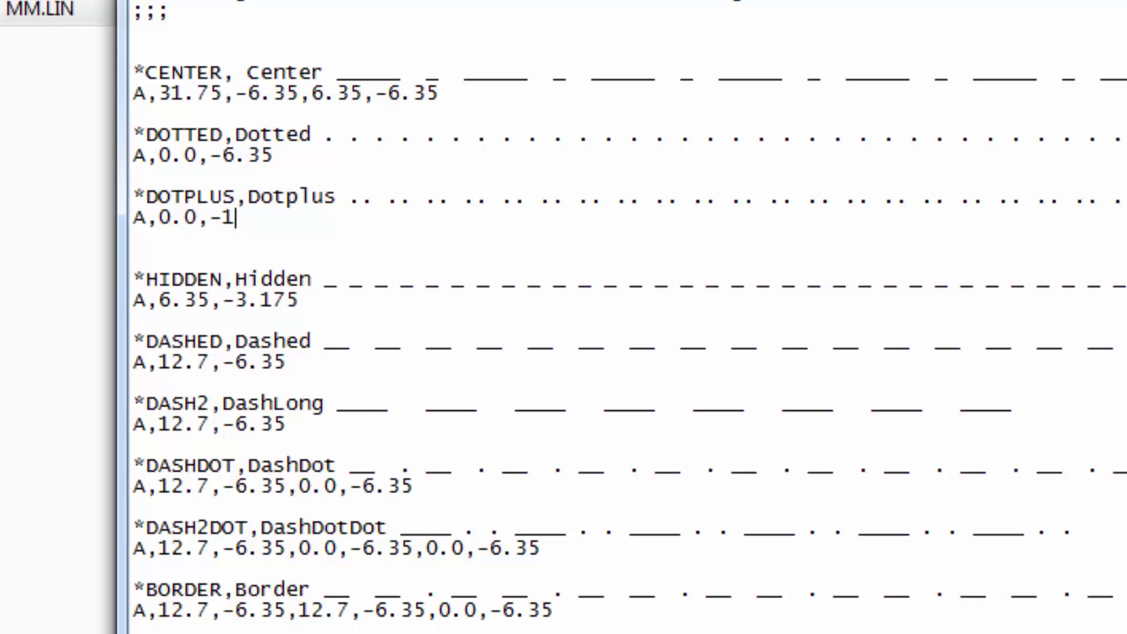
pyautogui.write('.0,0.0')
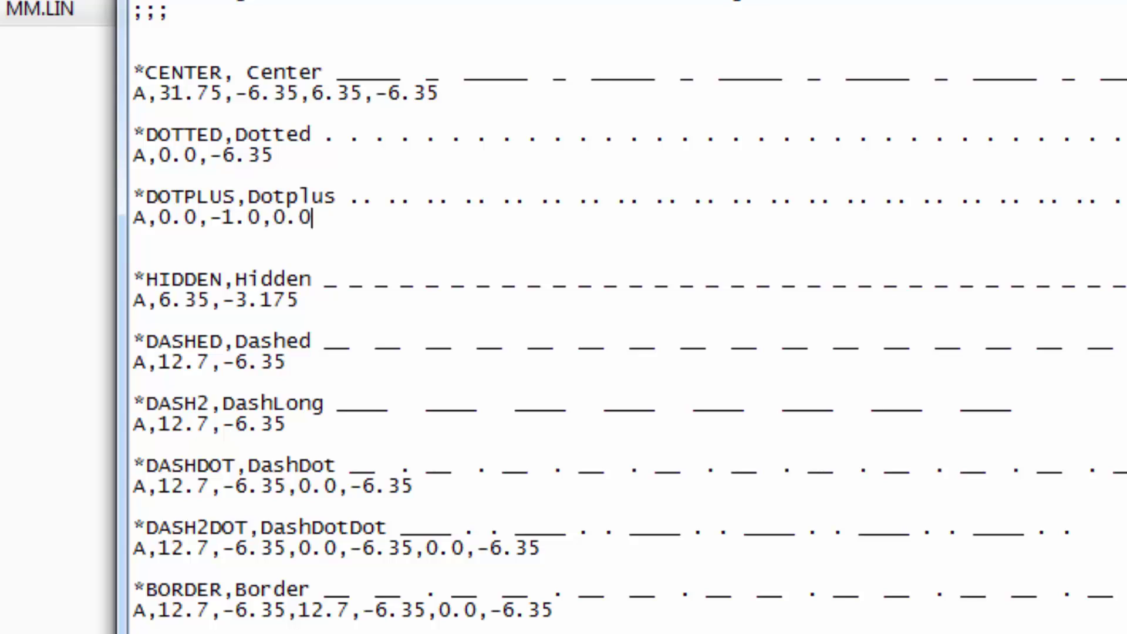
pyautogui.write(',-10.0')
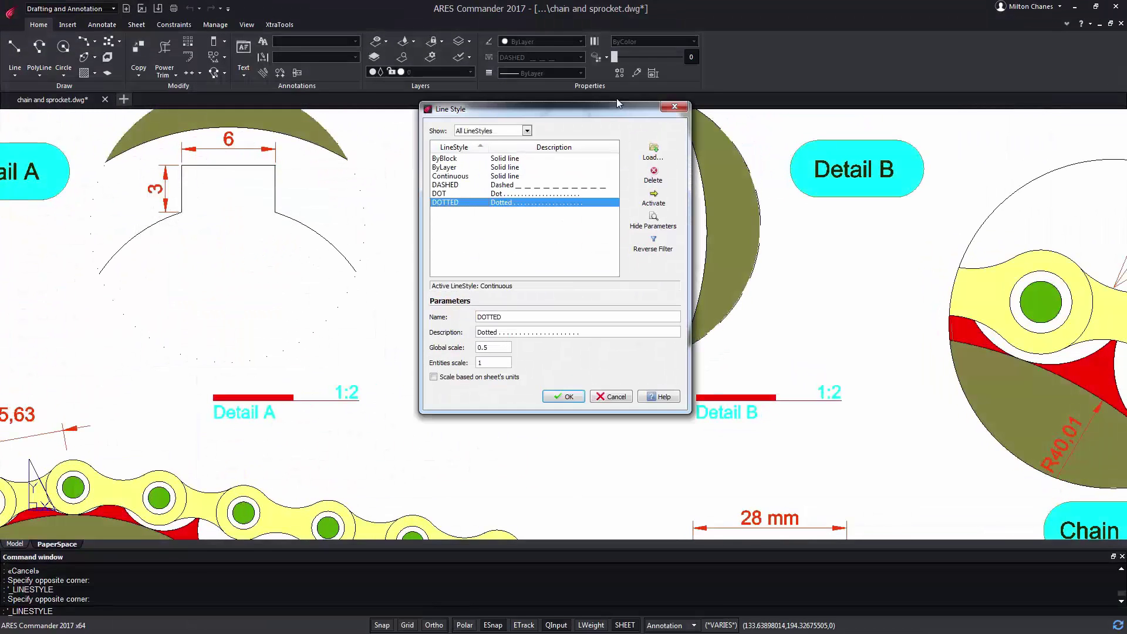
# Step: Reopen the Line Style dialog in ARES Commander and load the DOTPLUS line style from mm.lin into the drawing
pyautogui.click(674, 106)
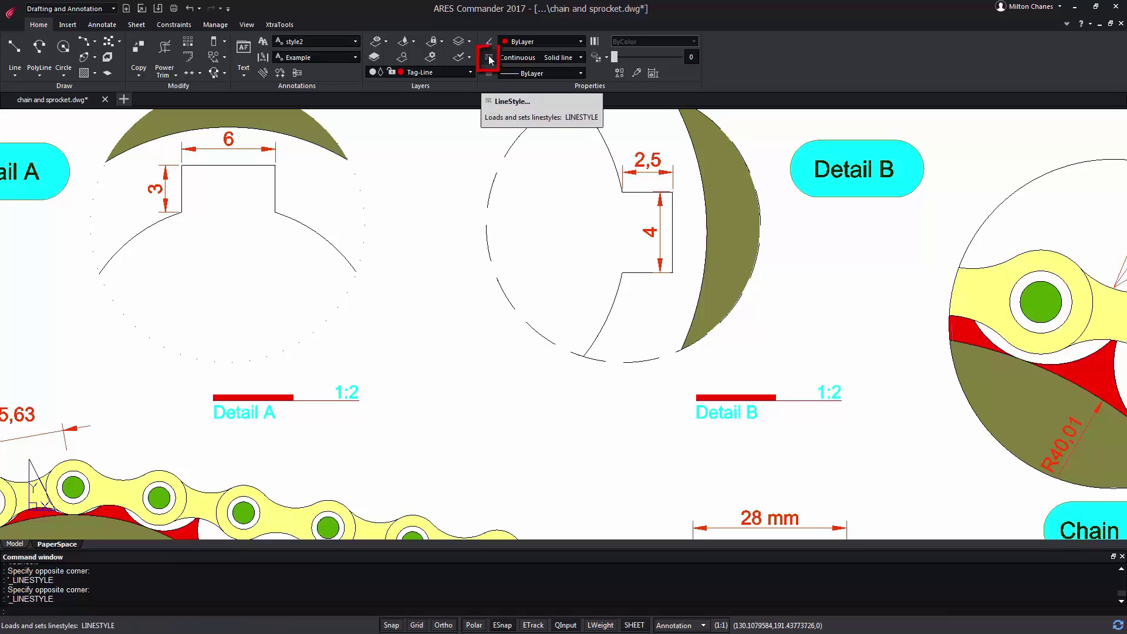
pyautogui.click(491, 60)
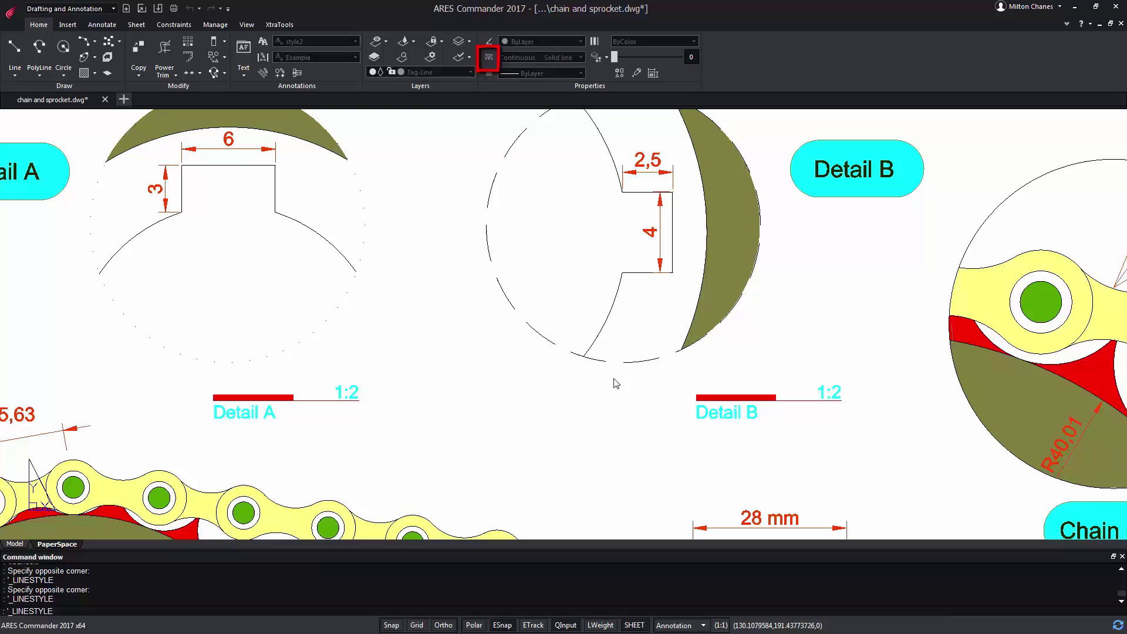
pyautogui.click(653, 152)
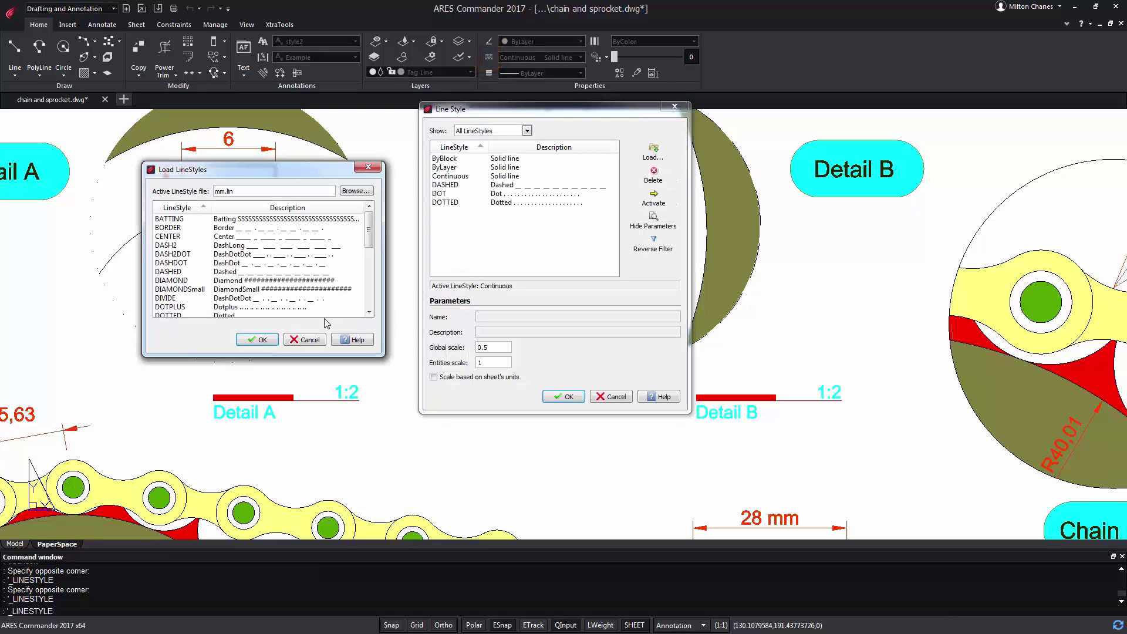
pyautogui.click(166, 308)
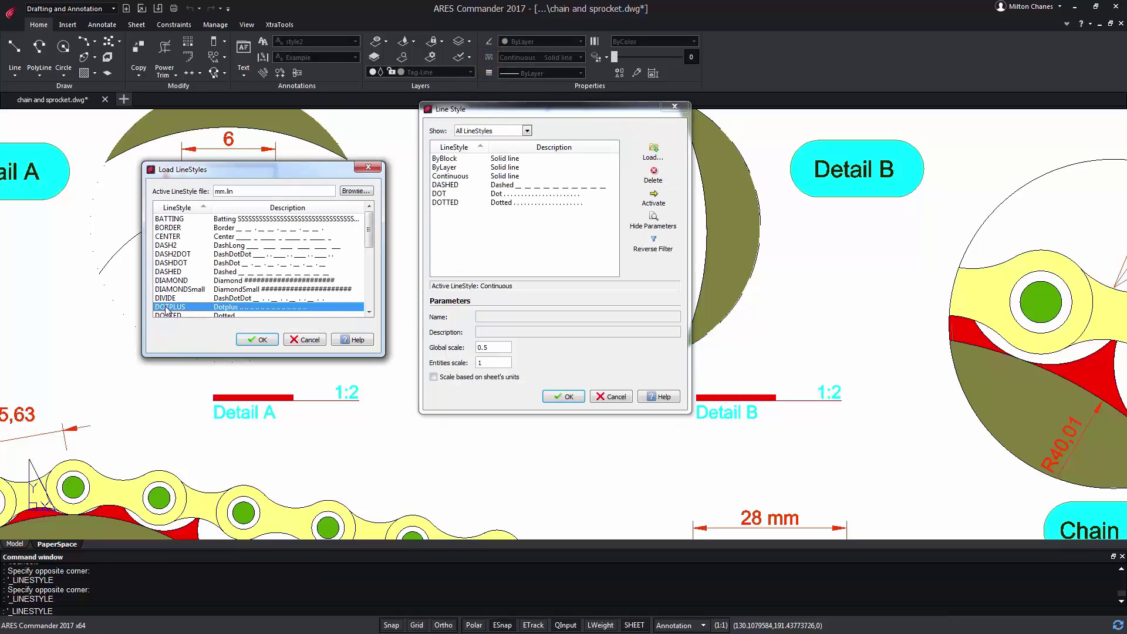
pyautogui.click(258, 340)
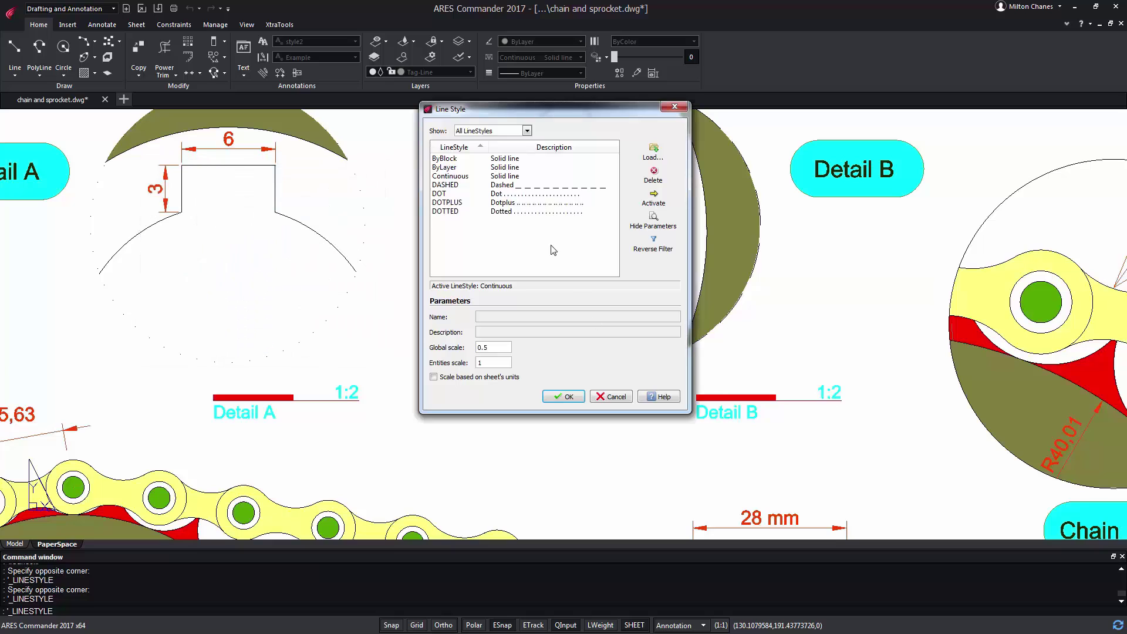
pyautogui.click(544, 204)
pyautogui.click(564, 396)
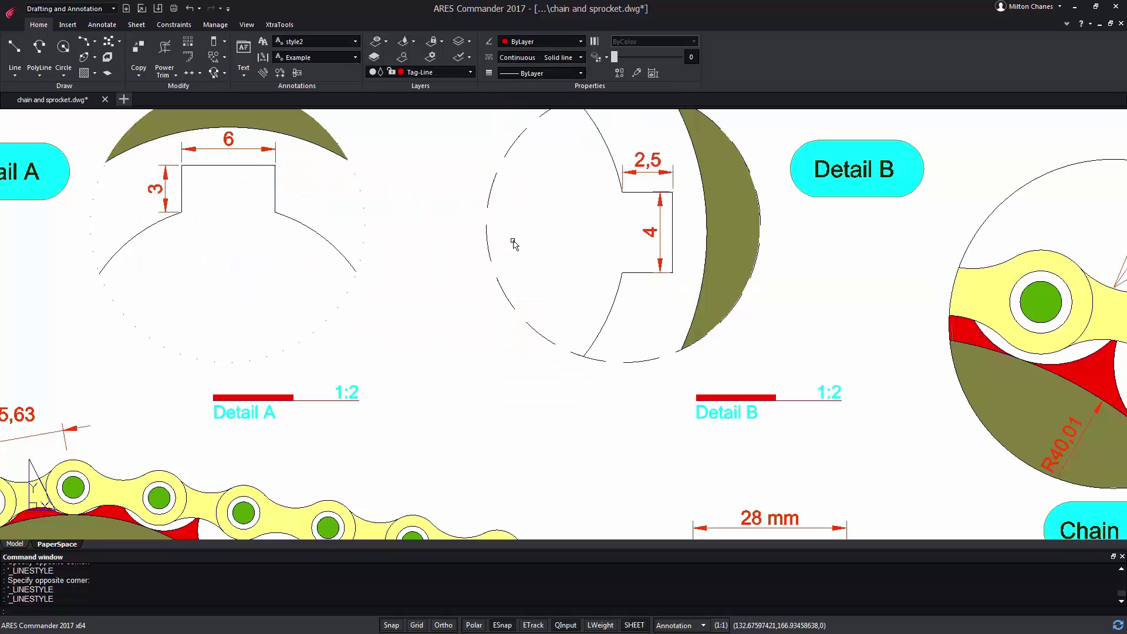
# Step: Apply the DOTPLUS line style to the dashed circle around Detail B
pyautogui.click(512, 240)
pyautogui.click(473, 273)
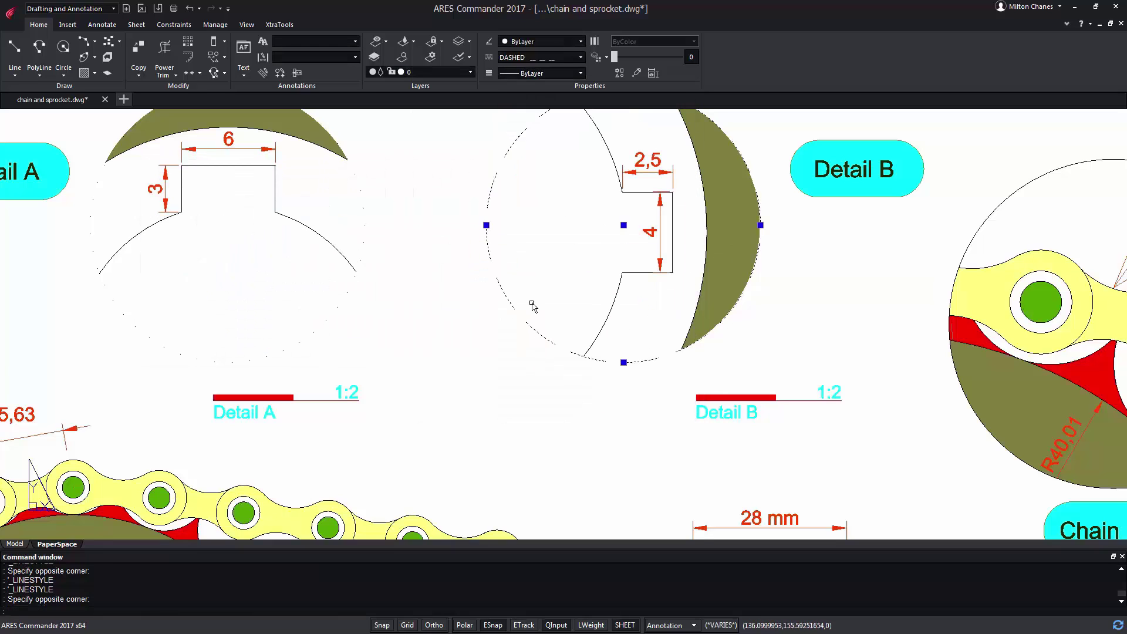
pyautogui.click(555, 59)
pyautogui.click(513, 112)
pyautogui.scroll(3, 535, 280)
# Step: Set the Detail B circle's line weight to 0.30 mm and turn on line weight display
pyautogui.click(543, 73)
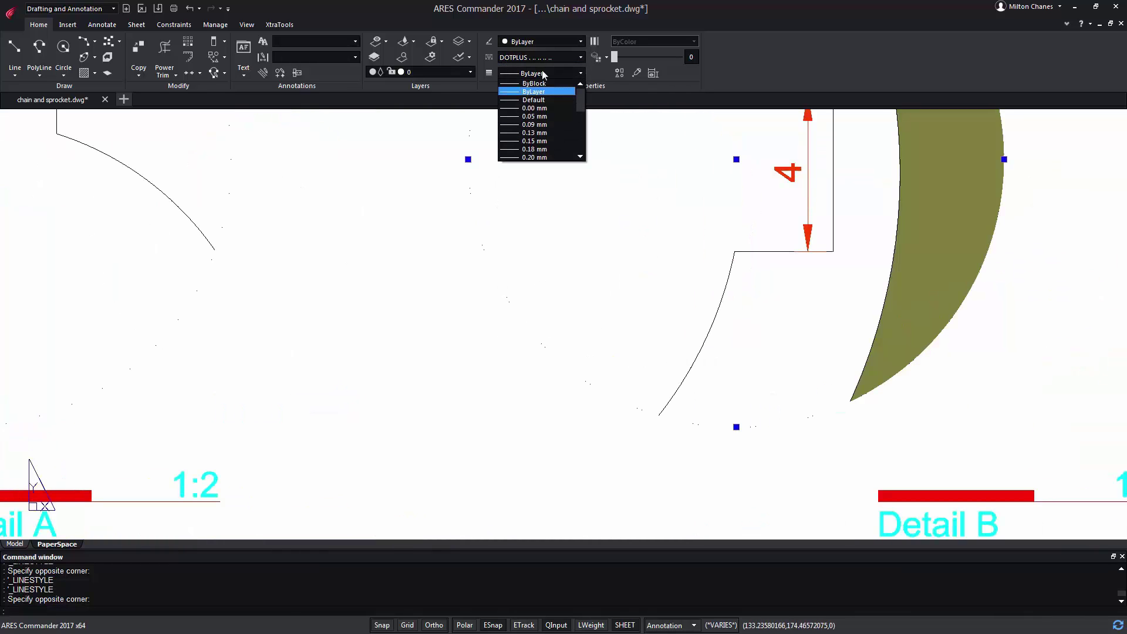
pyautogui.scroll(-2, 546, 130)
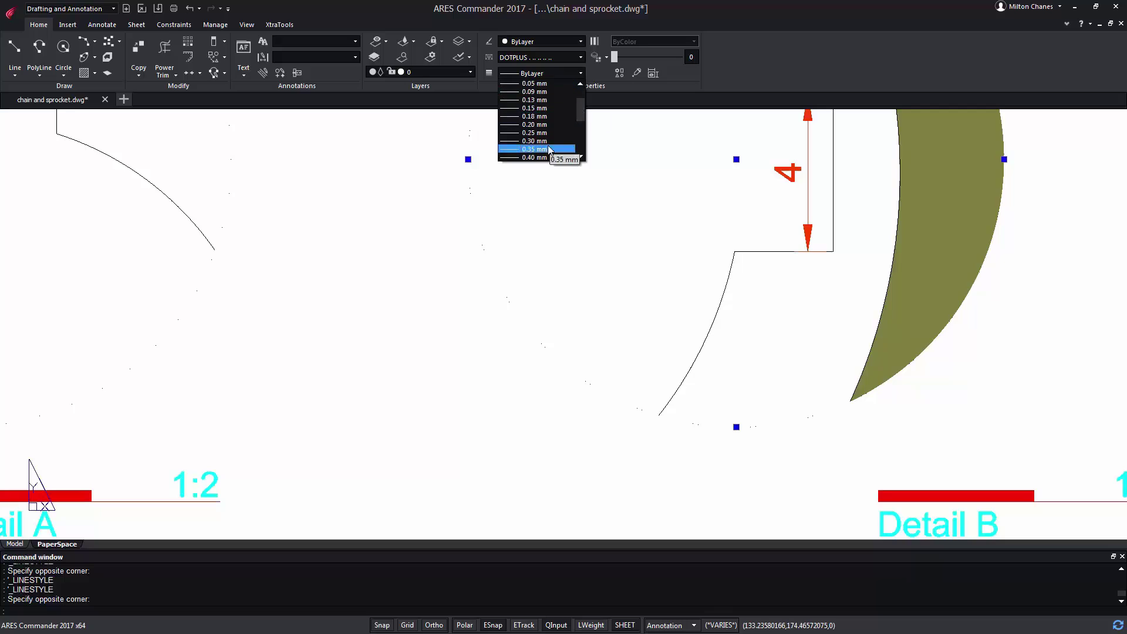
pyautogui.click(548, 141)
pyautogui.click(592, 627)
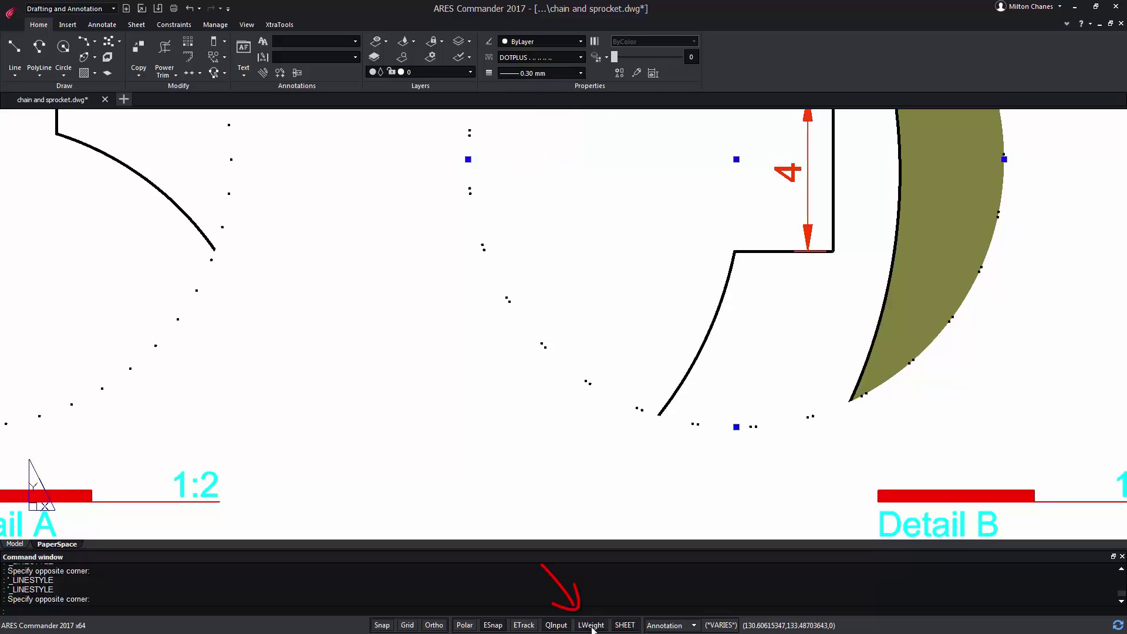
# Step: Open the help topic on loading and setting line styles from the Line Style dialog
pyautogui.scroll(-1, 480, 325)
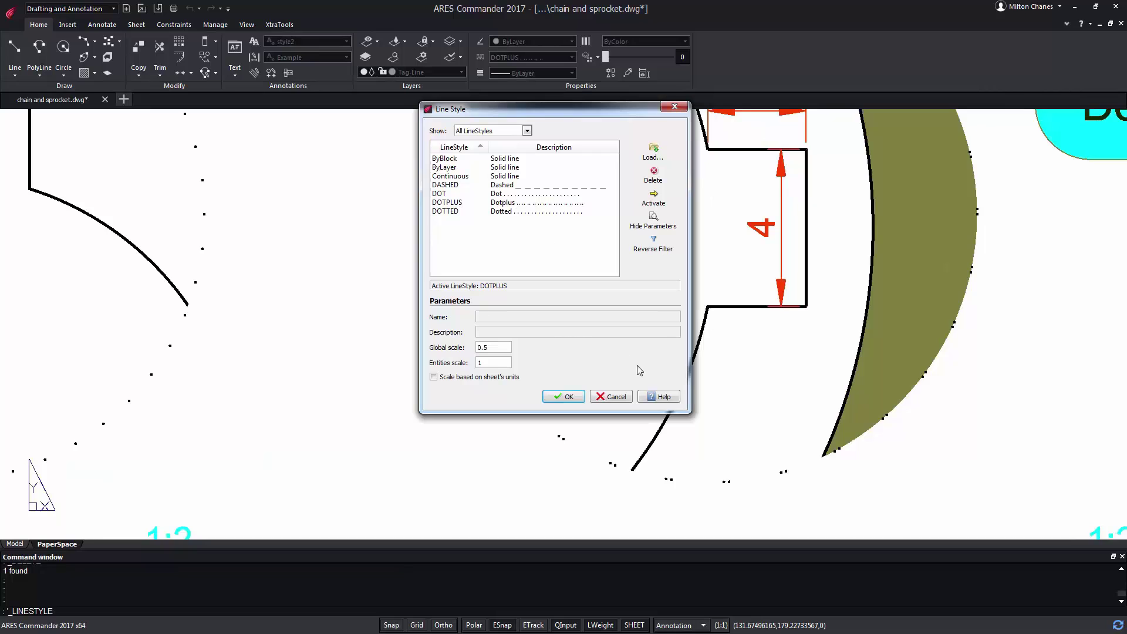
pyautogui.click(664, 397)
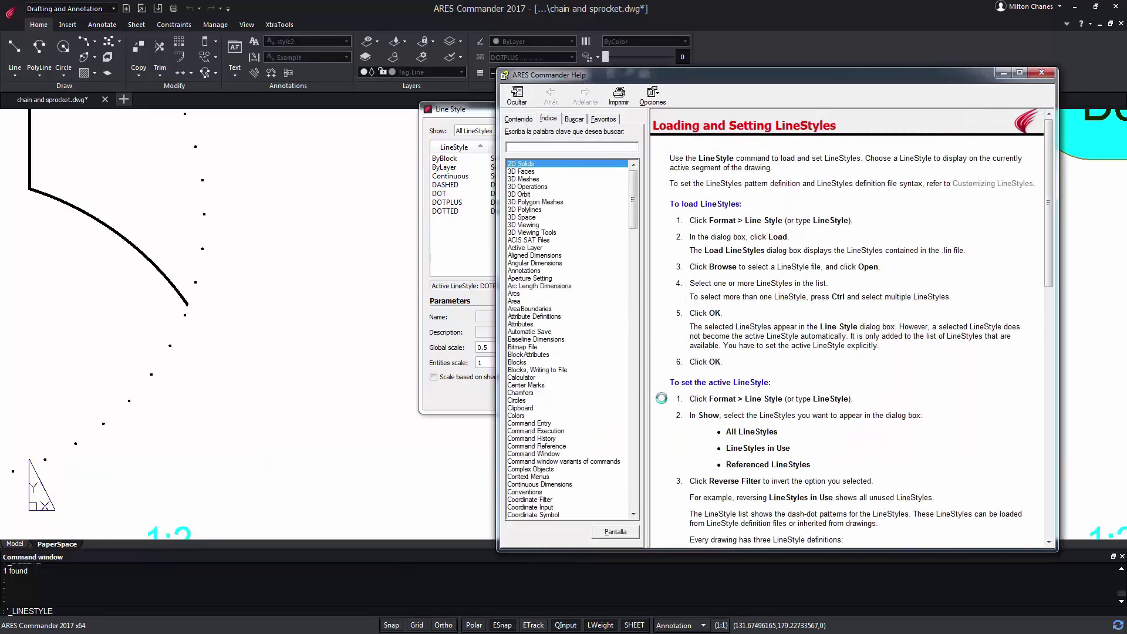